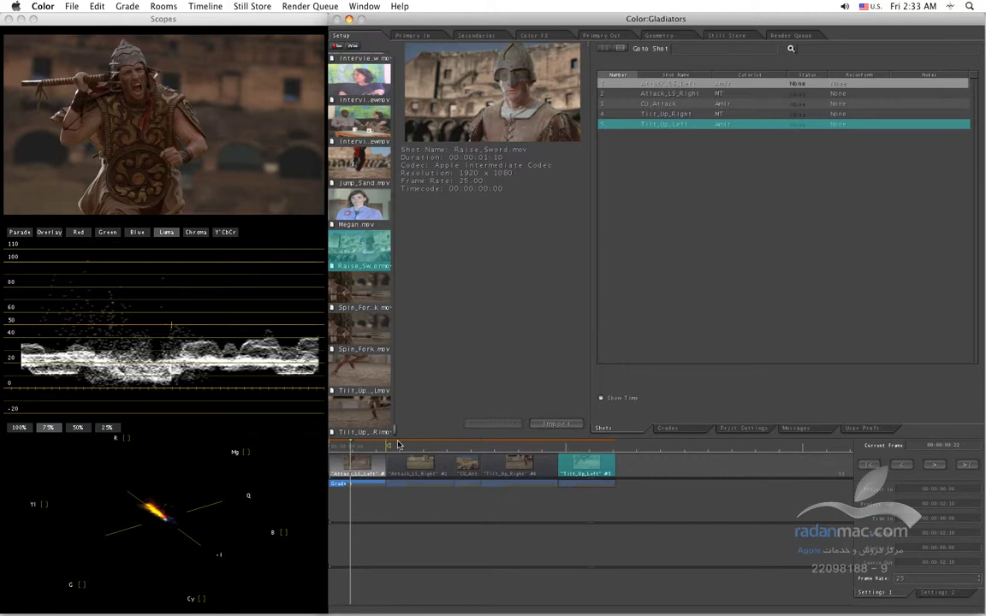
- Compare the left-side, right-side and close-up attack shots along the timeline and look at the grade copy and paste commands
left_click(374, 448)
left_click_drag(379, 448, 600, 455)
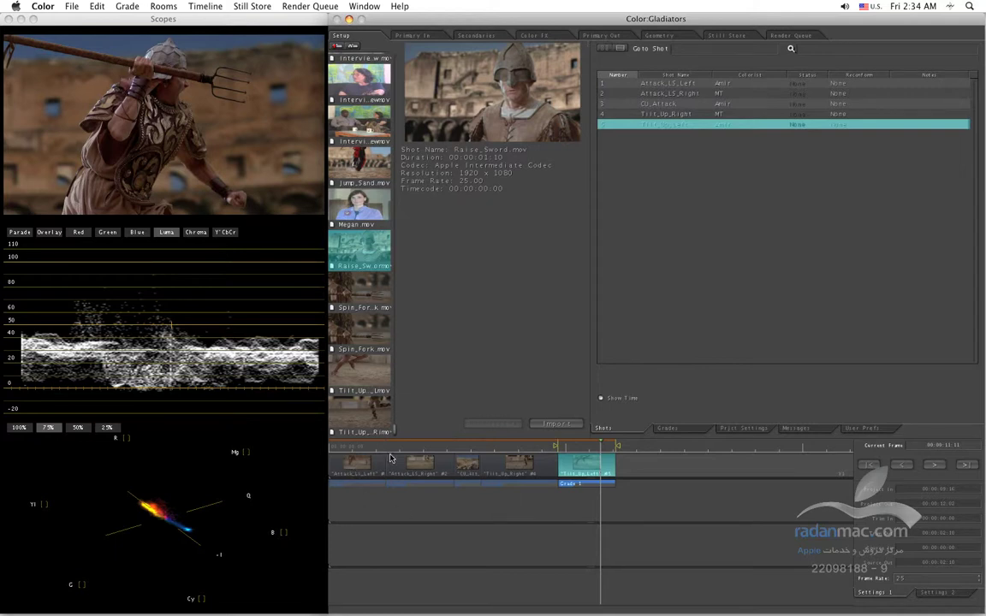
left_click(363, 446)
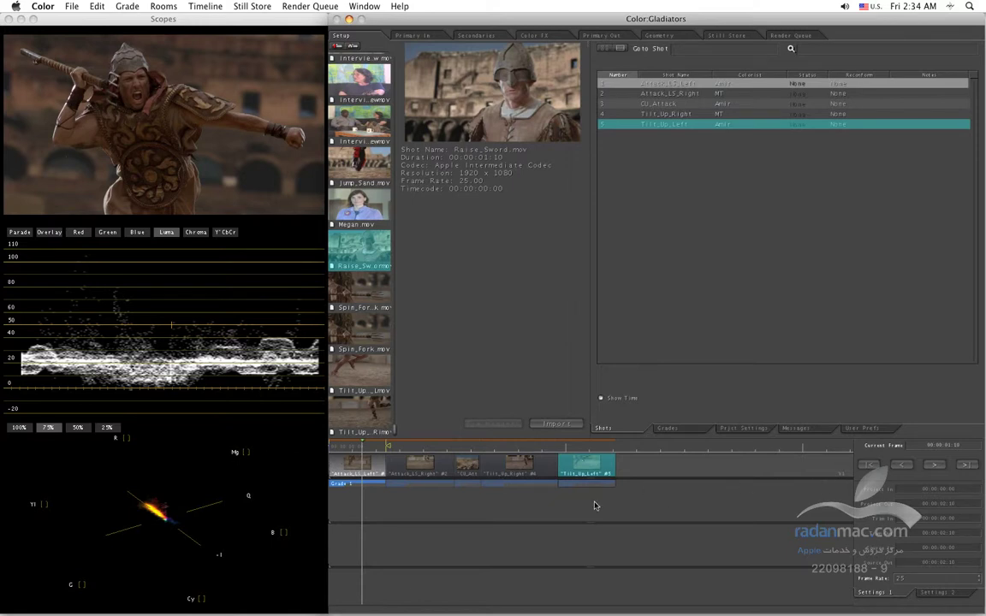
left_click(468, 446)
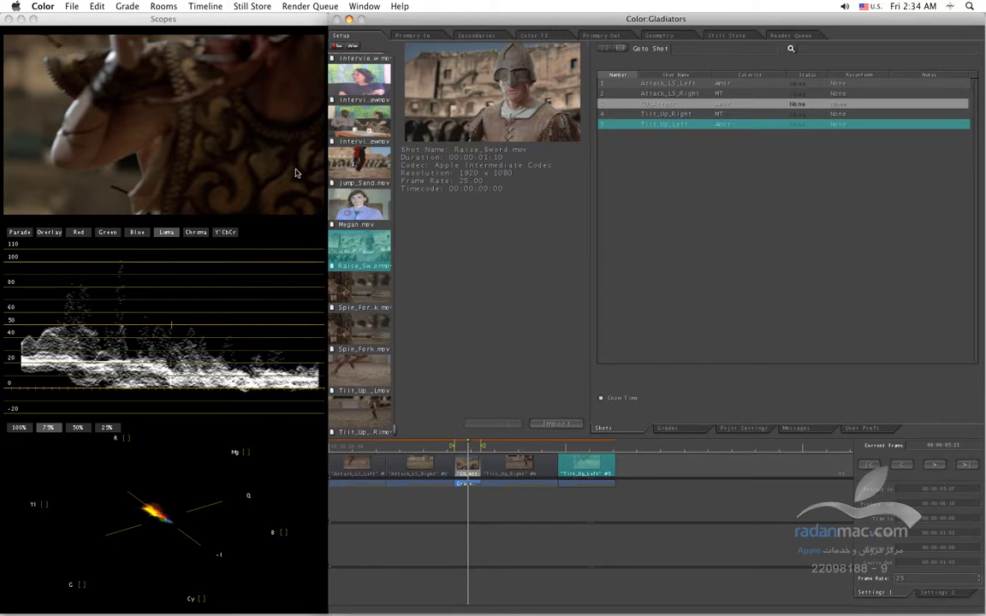
left_click(130, 9)
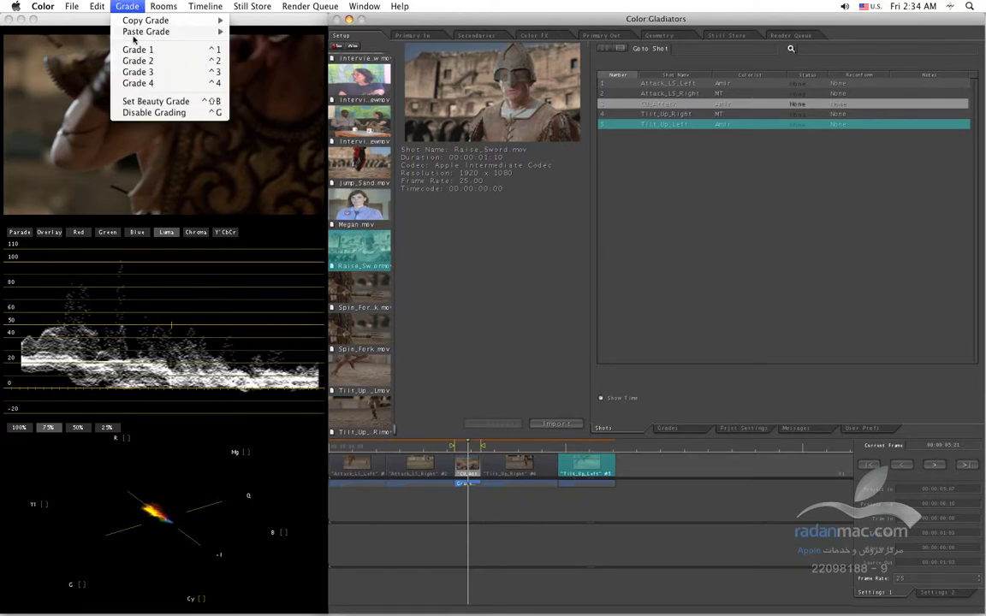
left_click(387, 452)
left_click(363, 447)
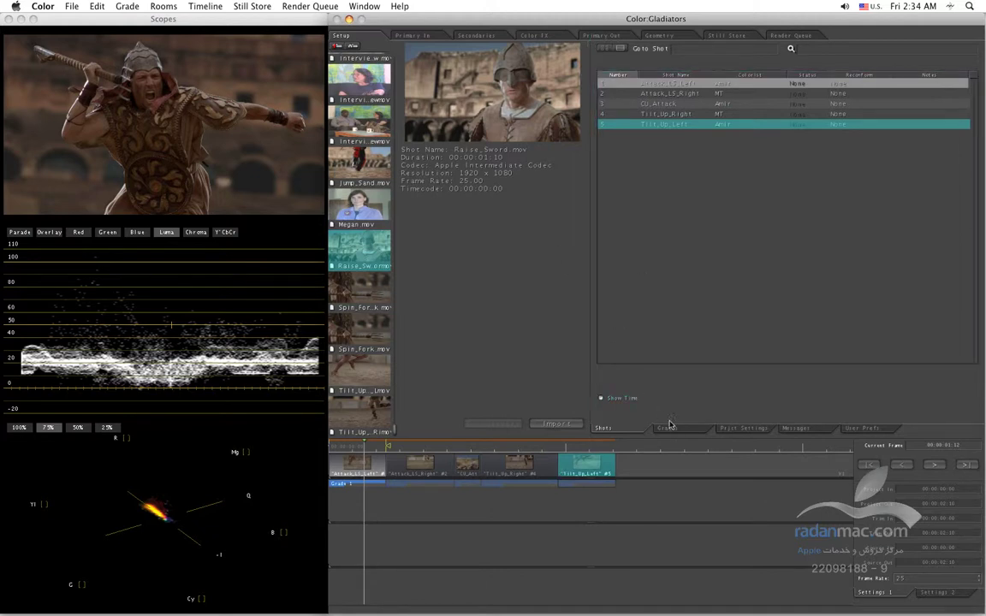
- Look at the Primary In room, and step through the shots in the Setup shot list, ending on Tilt_Up_Left
left_click(385, 35)
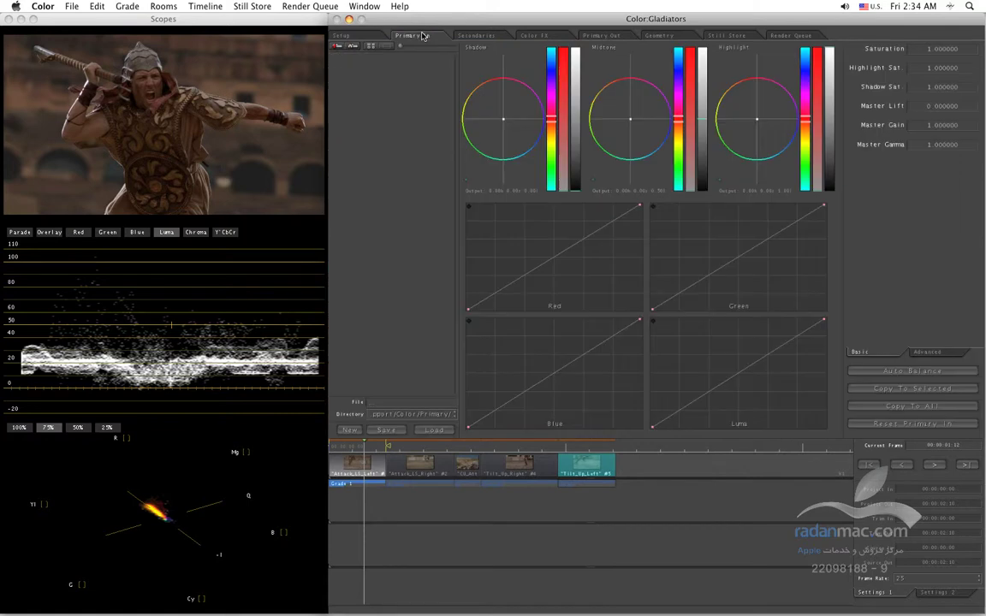
left_click(355, 38)
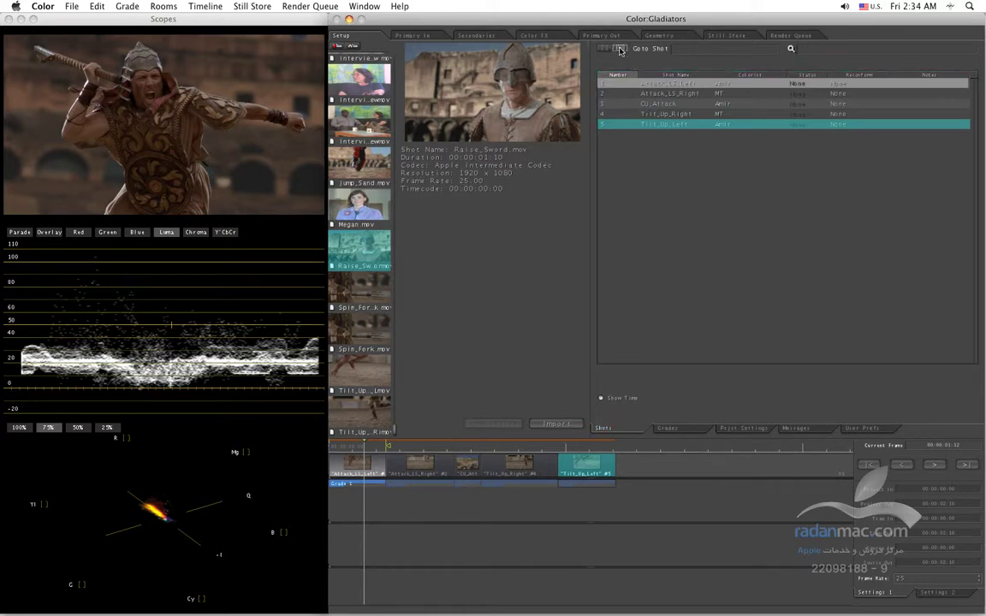
left_click(664, 115)
left_click(670, 104)
left_click(671, 93)
left_click(674, 83)
left_click(666, 113)
left_click(664, 125)
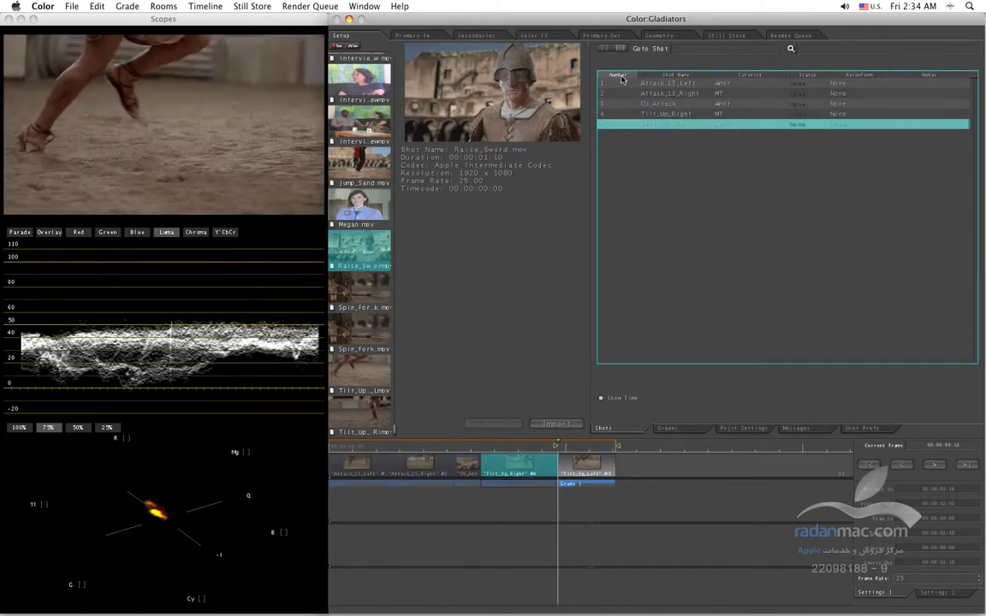
- Show the shots as a grid and place Attack_LS_Right and Tilt_Up_Right side by side in an upper row
left_click(606, 49)
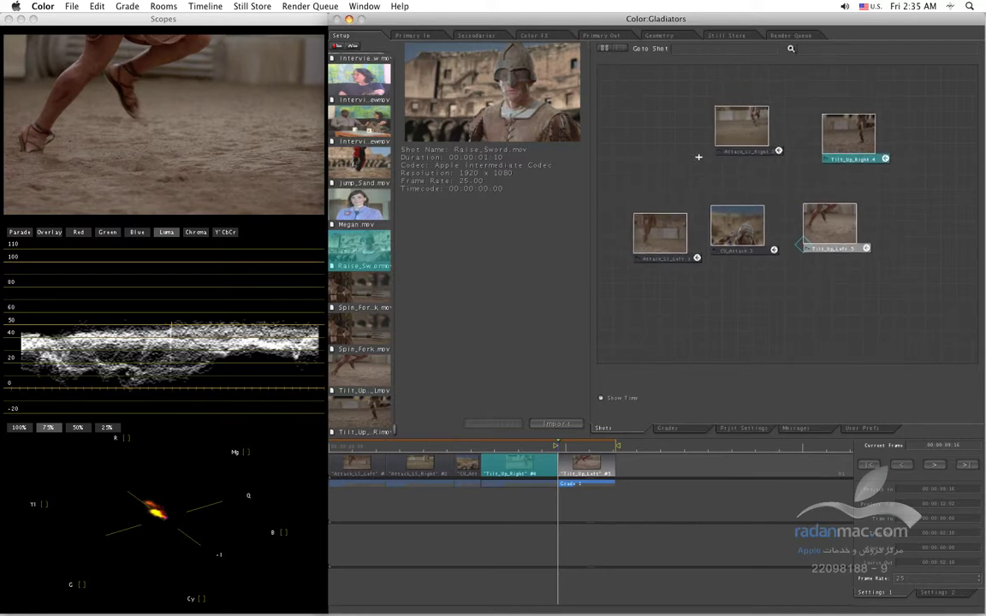
left_click(738, 152)
left_click_drag(741, 152, 693, 156)
left_click(835, 159)
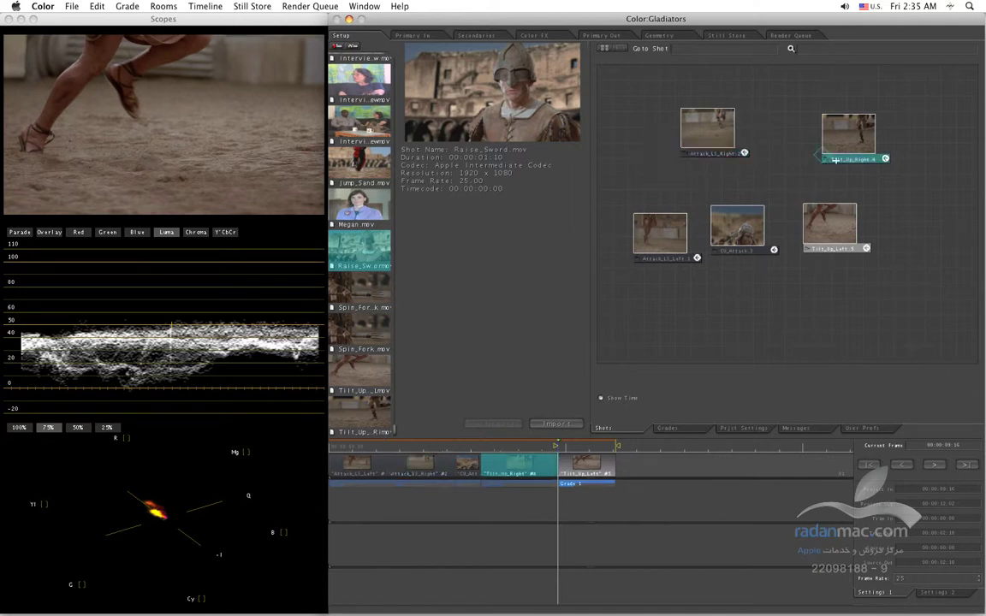
left_click_drag(856, 161, 793, 147)
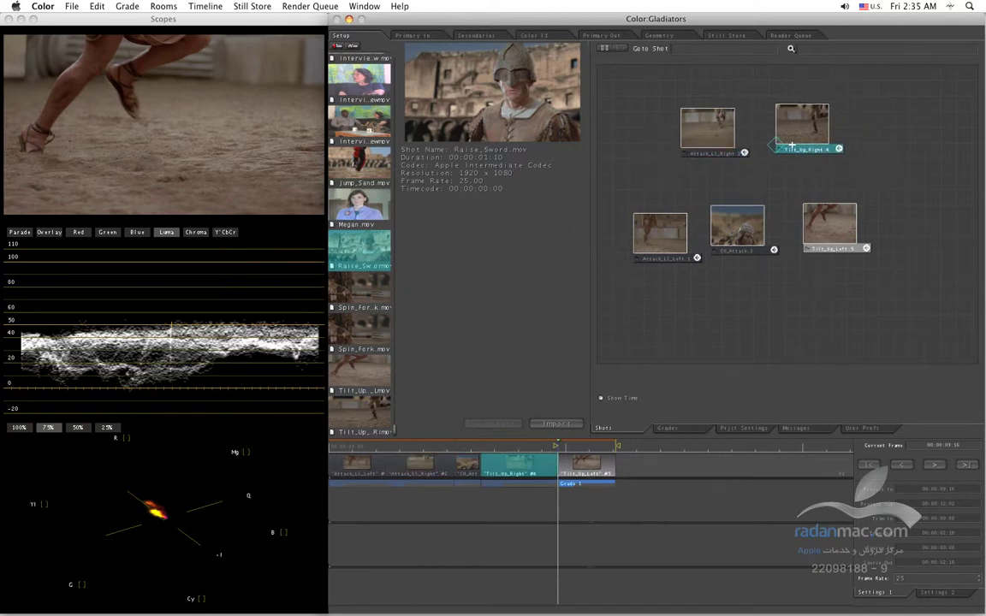
left_click(700, 150)
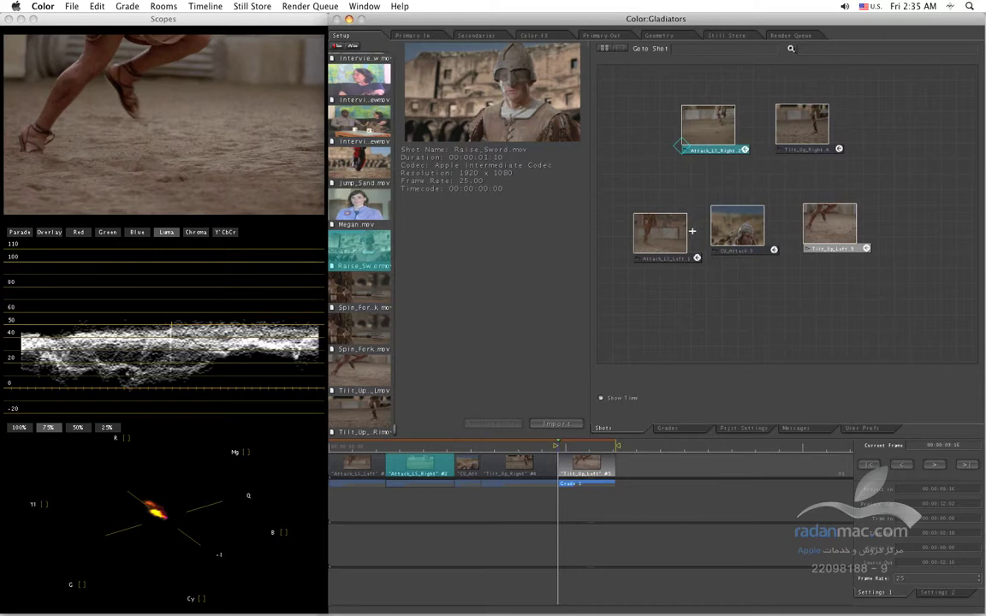
- Line up Attack_LS_Left, CU_Attack and Tilt_Up_Left in one row below the two right-side shots
left_click_drag(729, 249, 736, 257)
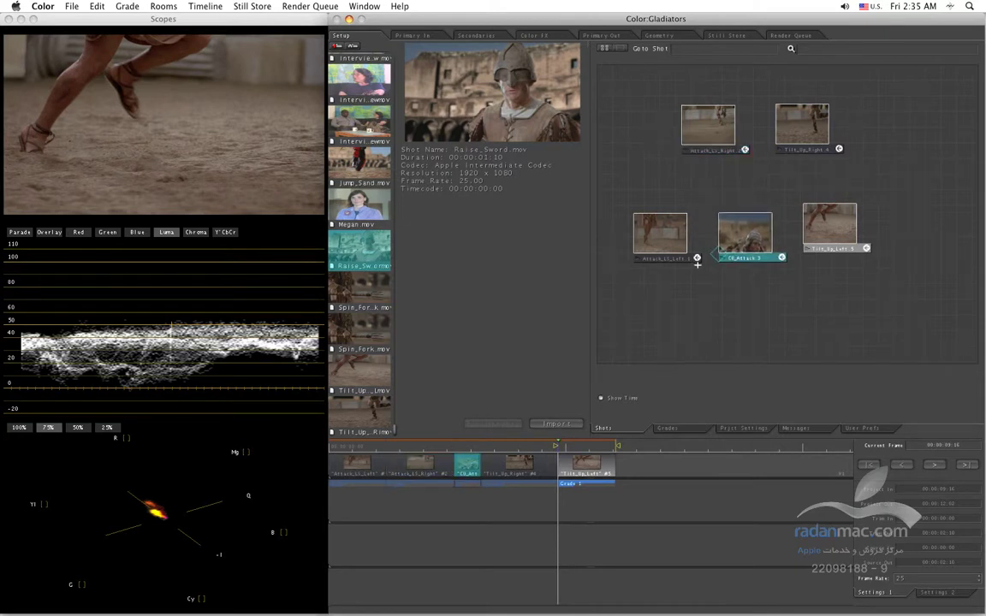
left_click(671, 258)
left_click_drag(670, 257, 672, 259)
left_click_drag(842, 248, 827, 265)
left_click(762, 259)
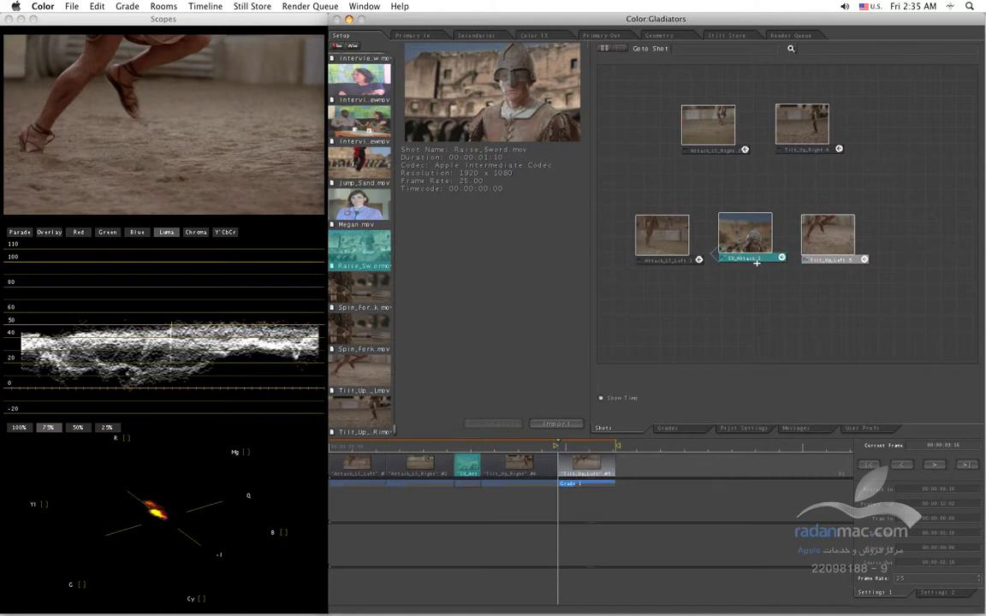
left_click(787, 288)
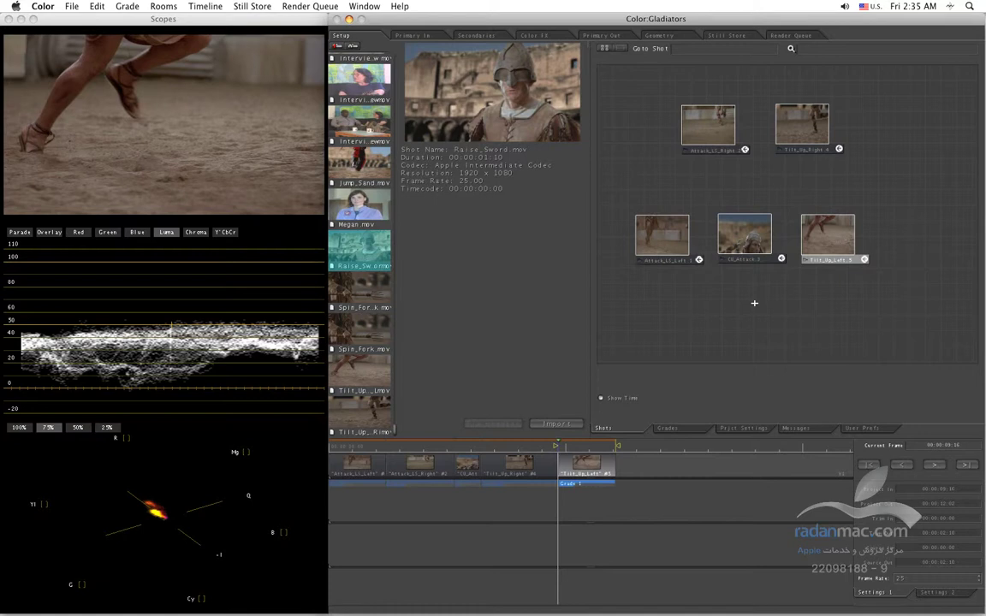
- Create a shot group below the lower row and link Attack_LS_Left, CU_Attack and Tilt_Up_Left to it
key("g")
left_click_drag(874, 297, 747, 327)
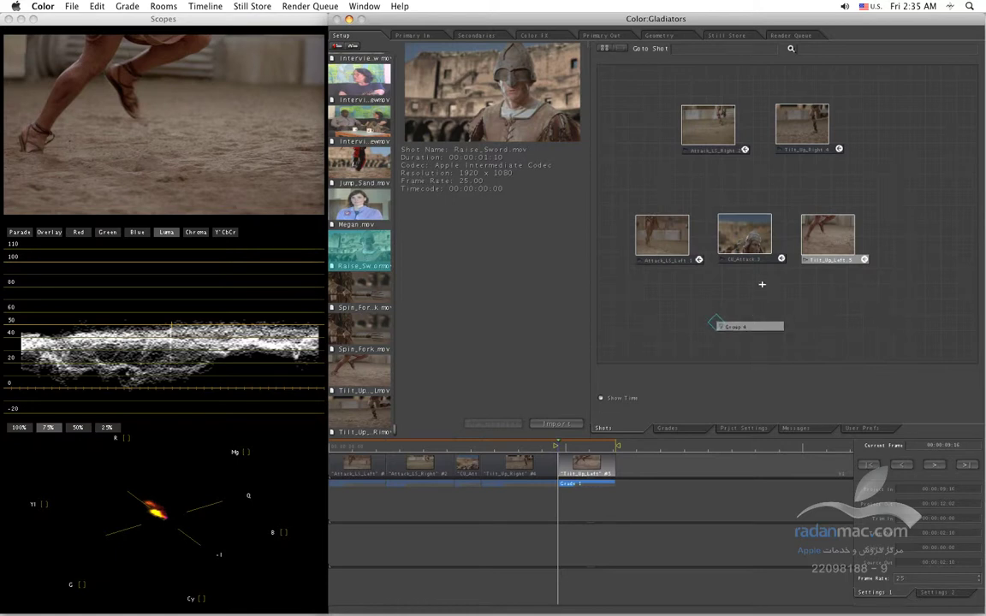
left_click_drag(754, 258, 750, 325)
left_click_drag(839, 263, 755, 328)
left_click_drag(635, 257, 723, 319)
left_click_drag(668, 265, 607, 305)
left_click_drag(670, 259, 746, 326)
left_click_drag(646, 247, 665, 233)
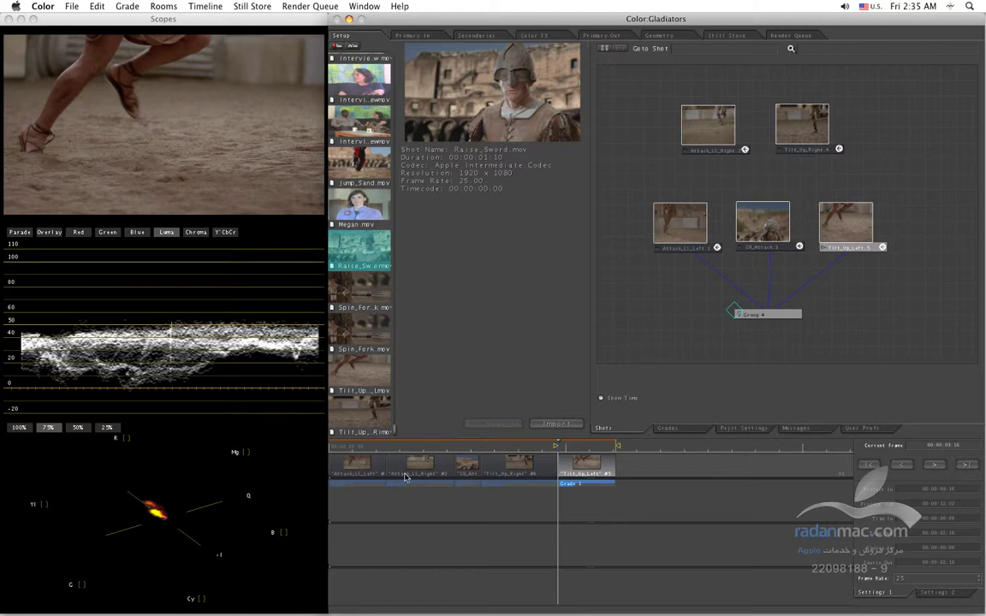
- Go to Attack_LS_Left at the start of the timeline and set its Primary In saturation to 1.2
key("Home")
key("space")
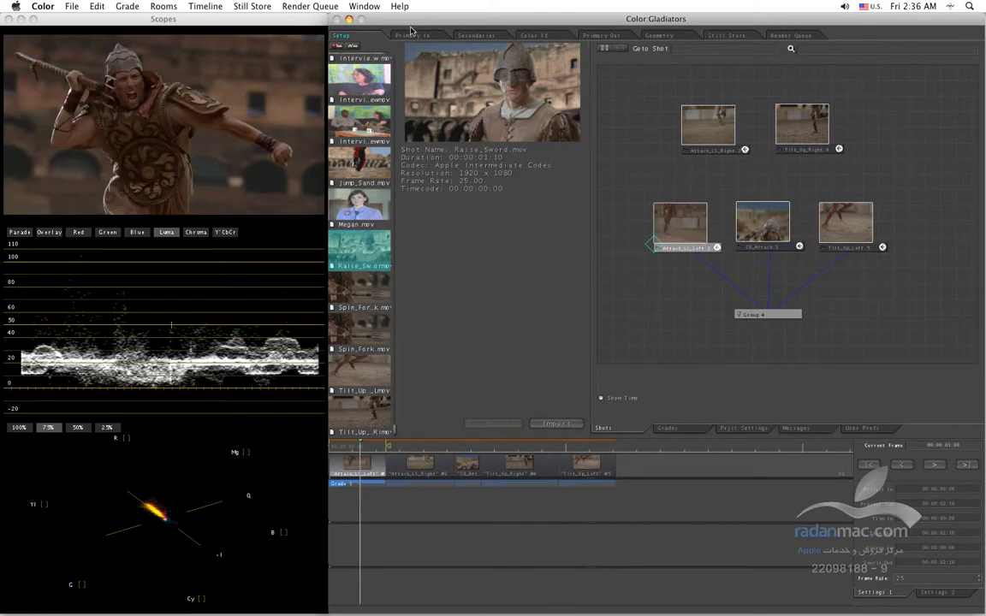
left_click(412, 34)
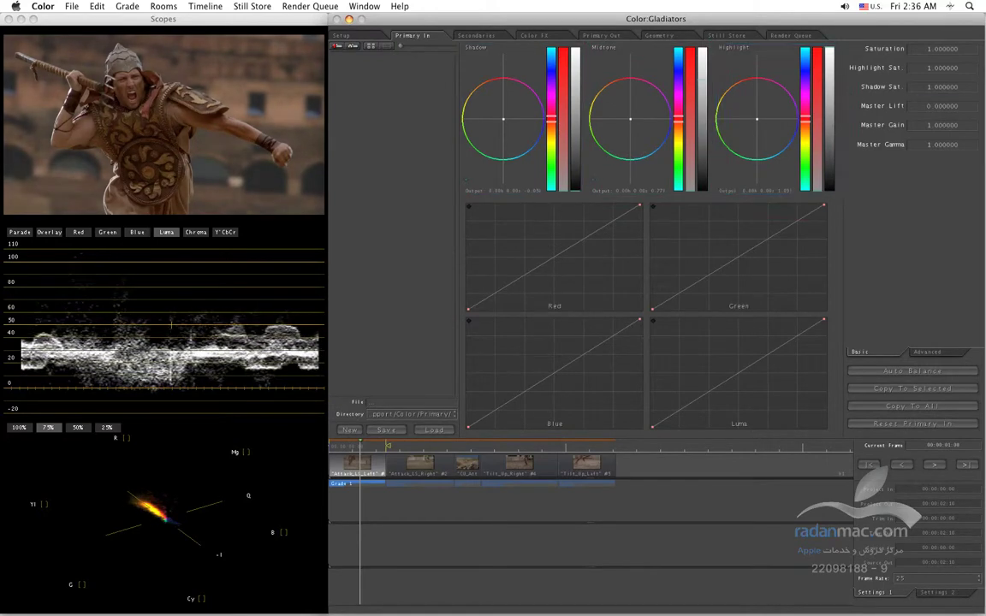
left_click(945, 52)
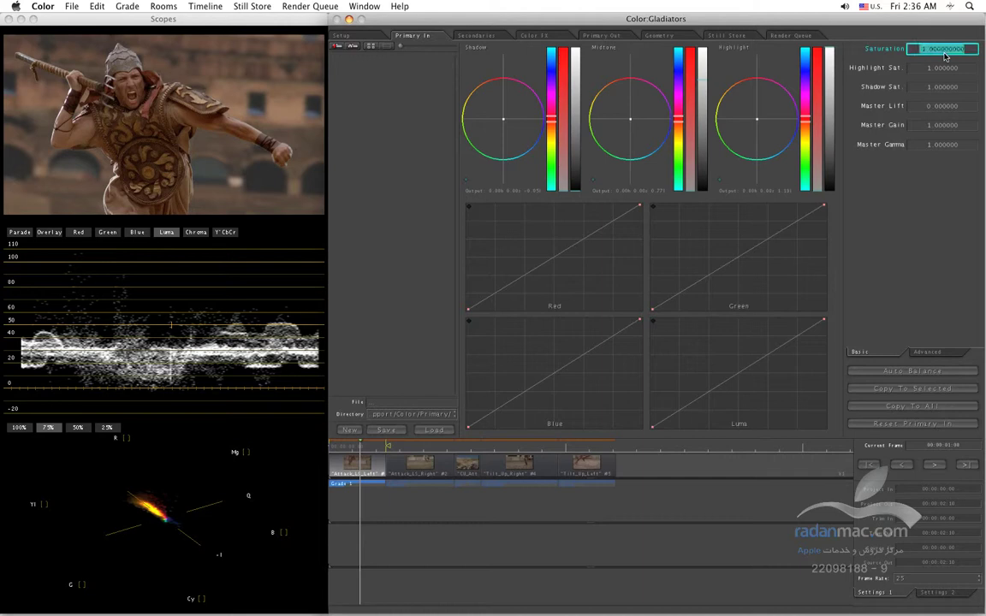
type("1.2")
key("Return")
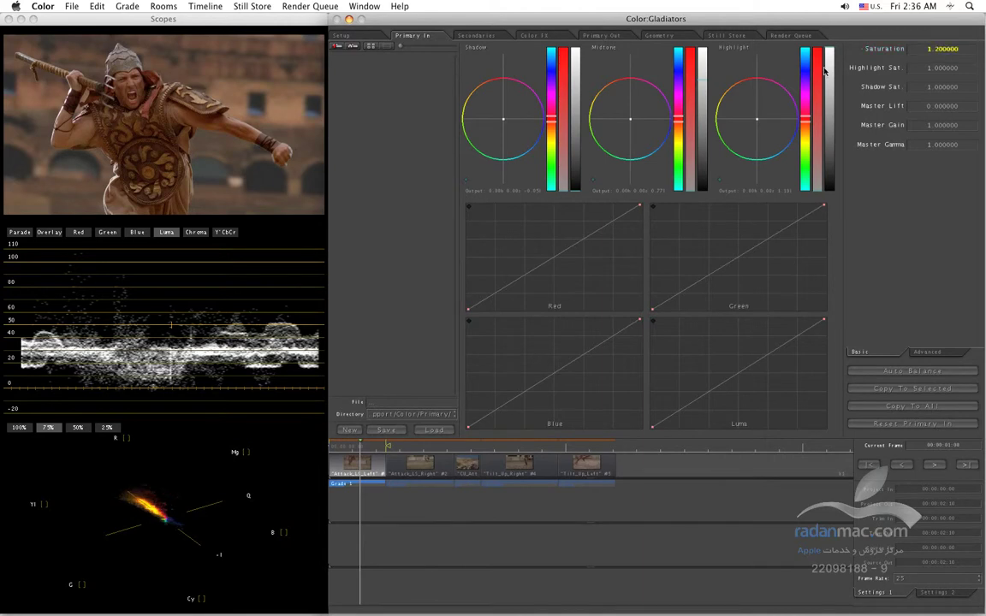
- Enable the first secondary correction on Attack_LS_Left and bring up its saturation curve
left_click(475, 38)
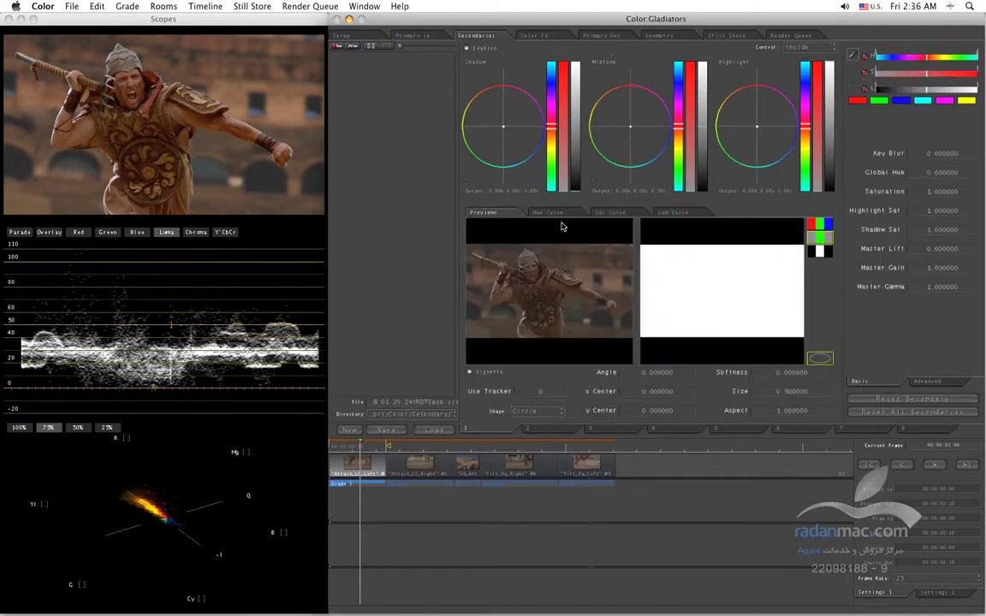
left_click(586, 213)
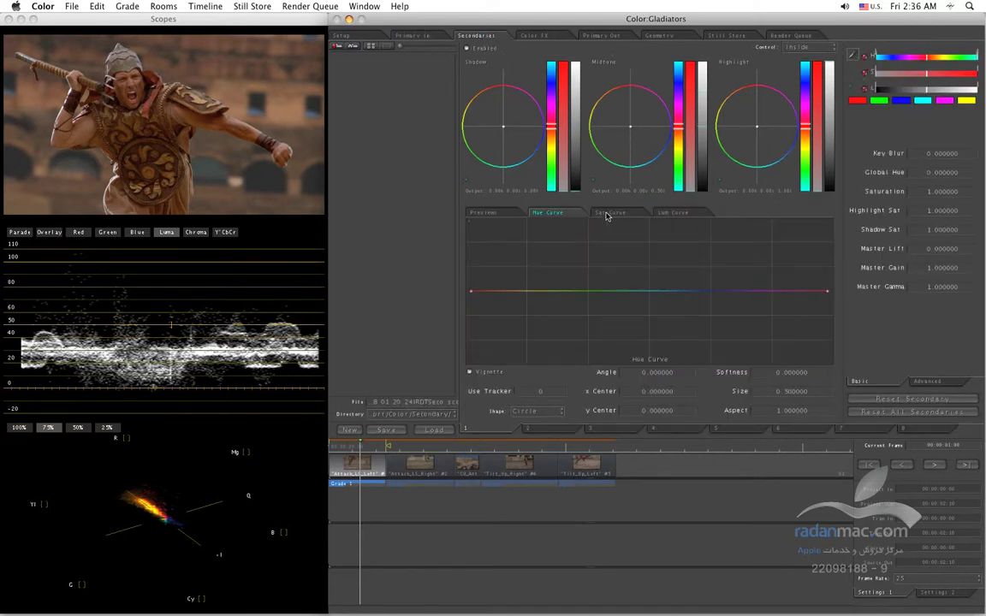
left_click(609, 213)
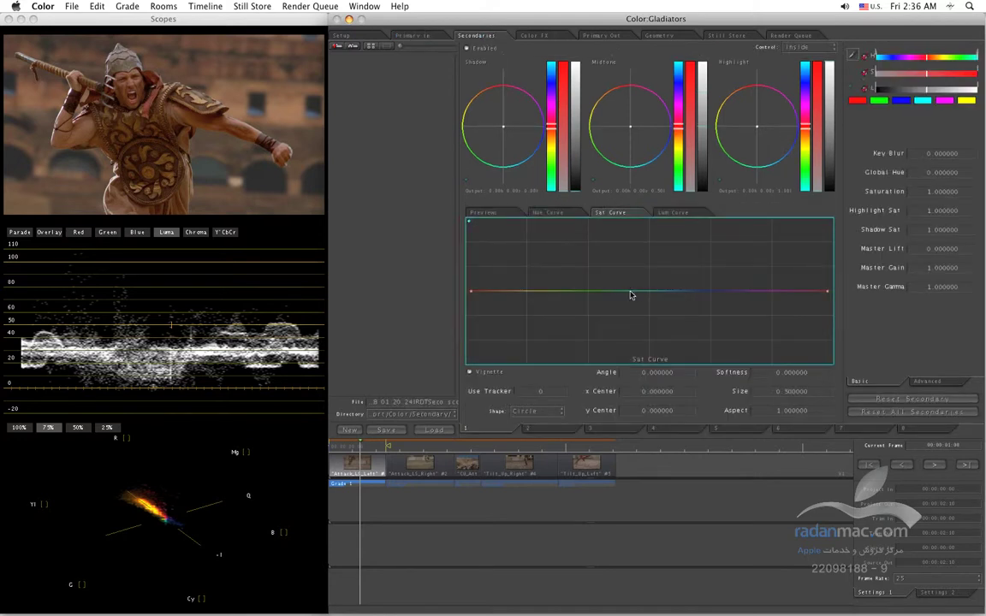
left_click_drag(683, 291, 690, 379)
left_click(473, 49)
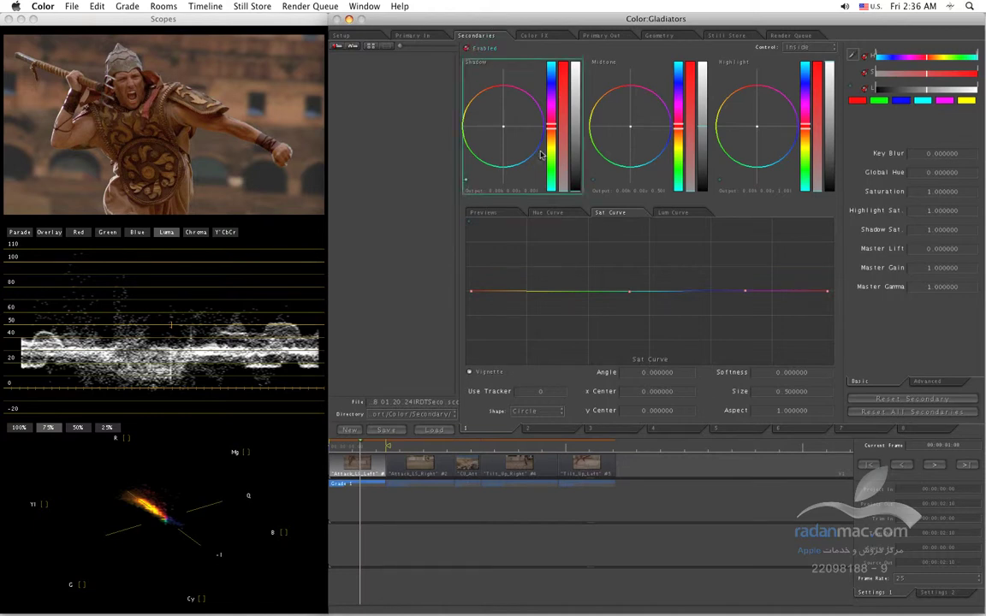
- Pull the saturation curve down strongly over the blue range, adding control points on both sides to shape the dip
left_click_drag(691, 293, 689, 385)
left_click_drag(612, 305, 610, 291)
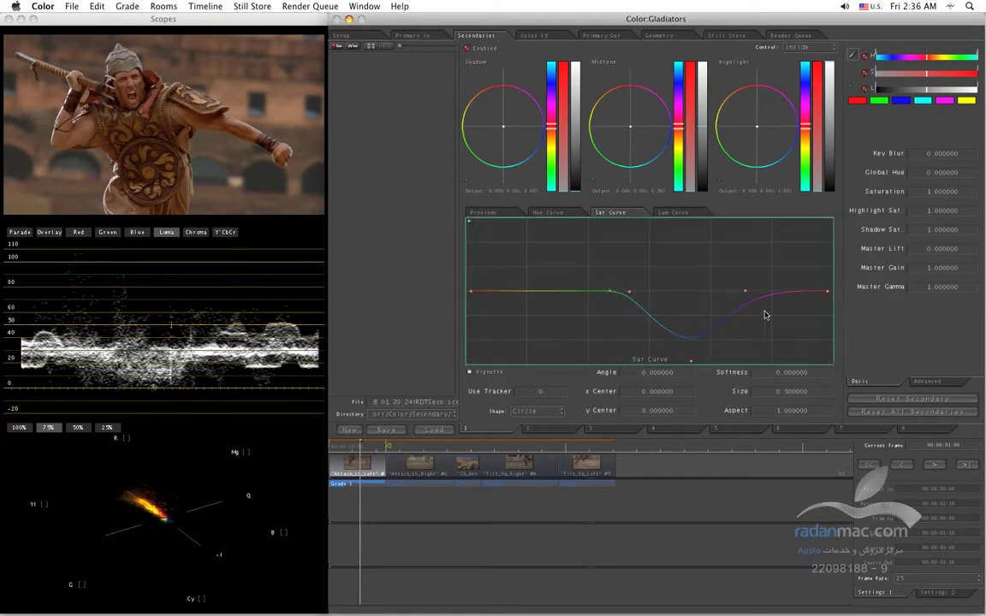
left_click_drag(740, 313, 742, 302)
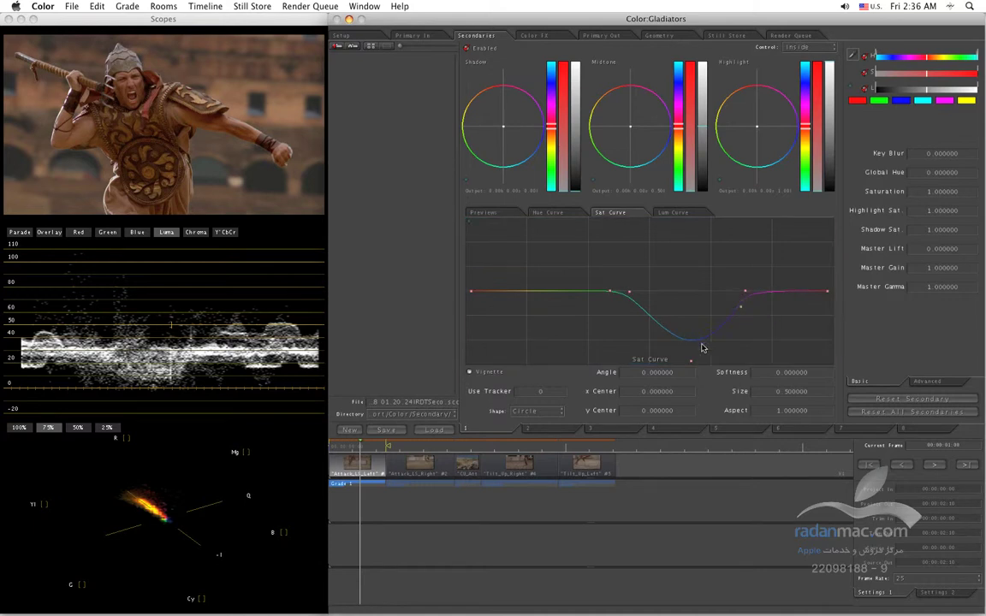
left_click(662, 327)
left_click_drag(662, 329, 652, 350)
left_click(727, 356)
- Add a Film Look node and an Output node in Color FX and connect Film Look to Output
left_click(524, 37)
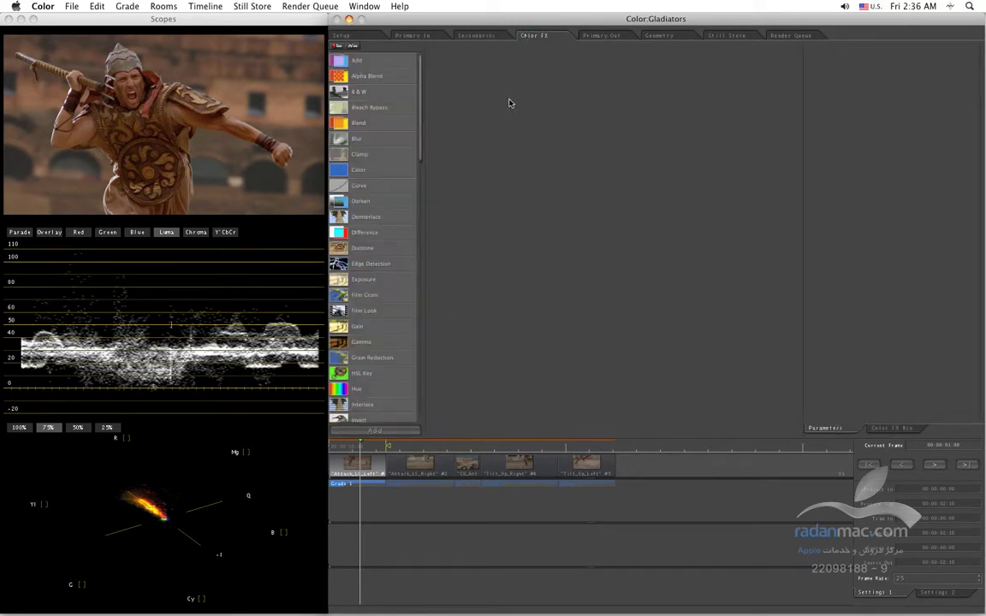
left_click_drag(423, 150, 419, 206)
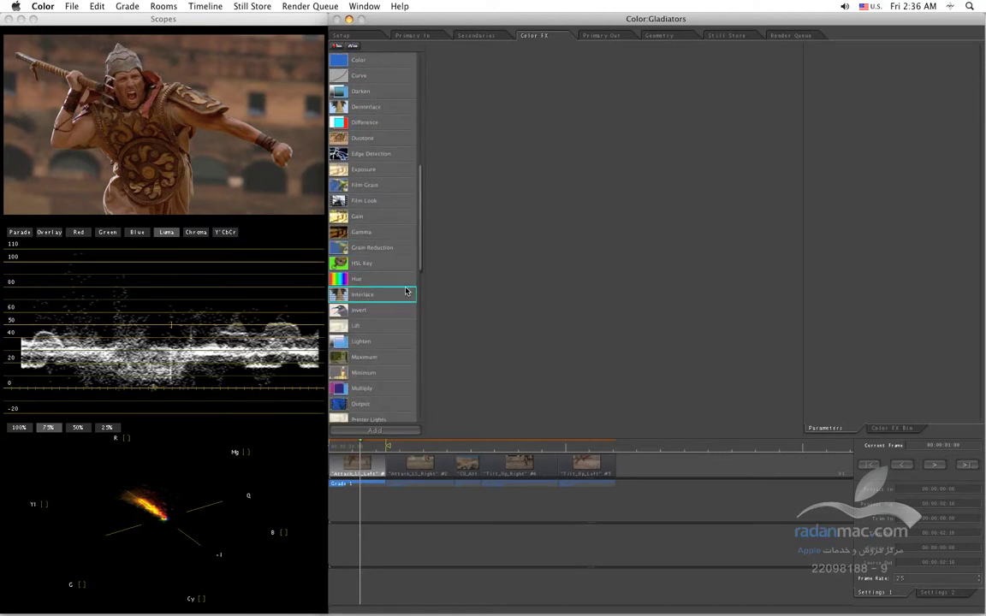
left_click(351, 185)
double_click(333, 201)
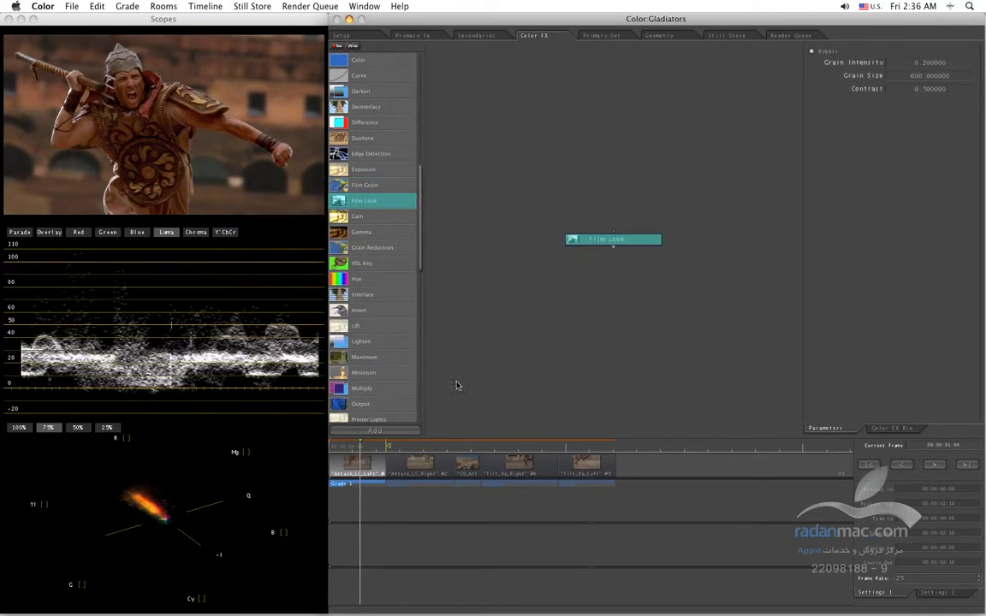
double_click(351, 403)
left_click_drag(625, 259, 617, 310)
left_click(614, 242)
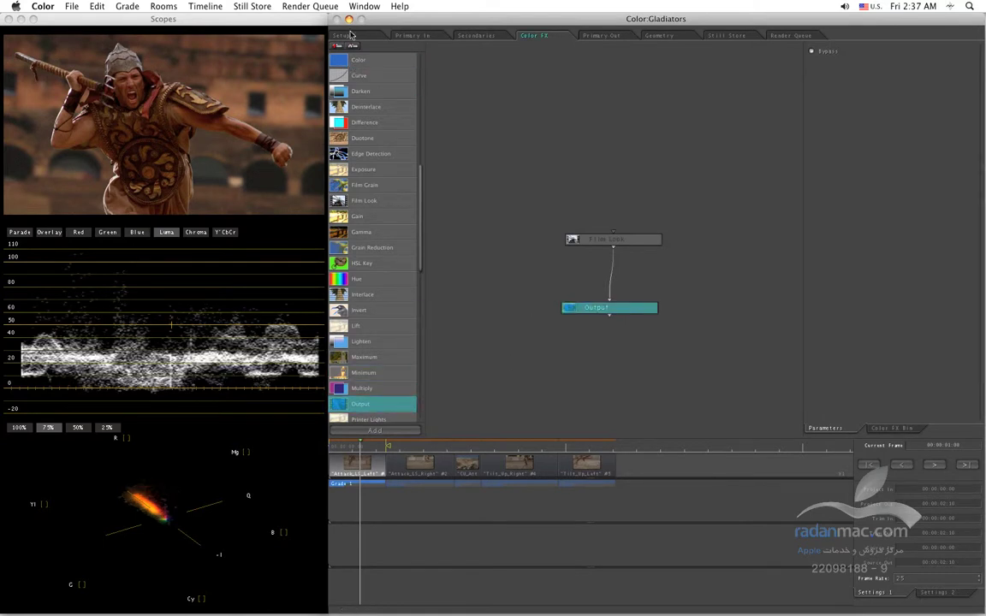
- Compare Attack_LS_Left with the ungraded Attack_LS_Right, and apply the grade of Attack_LS_Left to the whole shot group in Setup
left_click(347, 35)
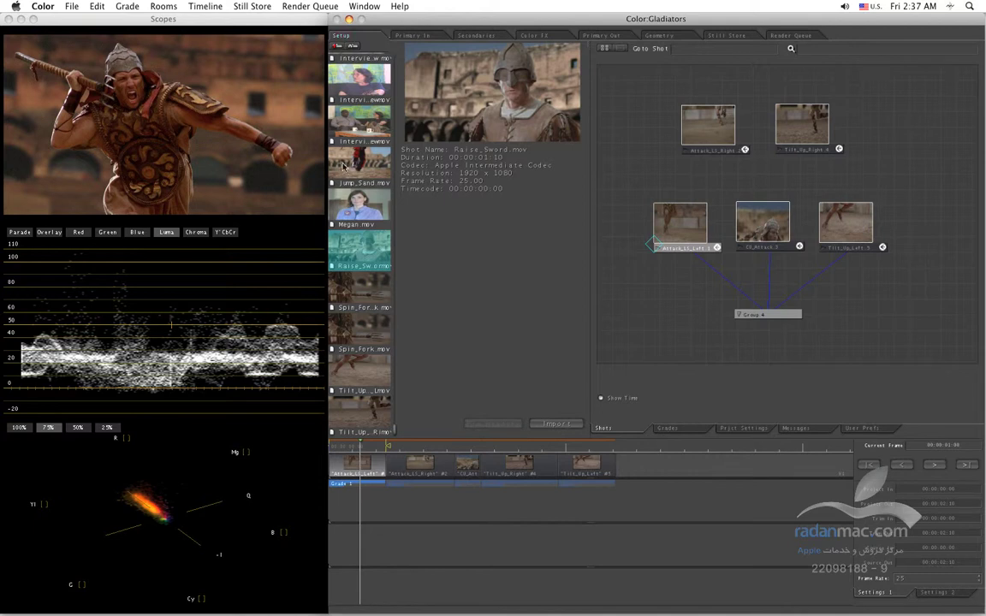
left_click(417, 448)
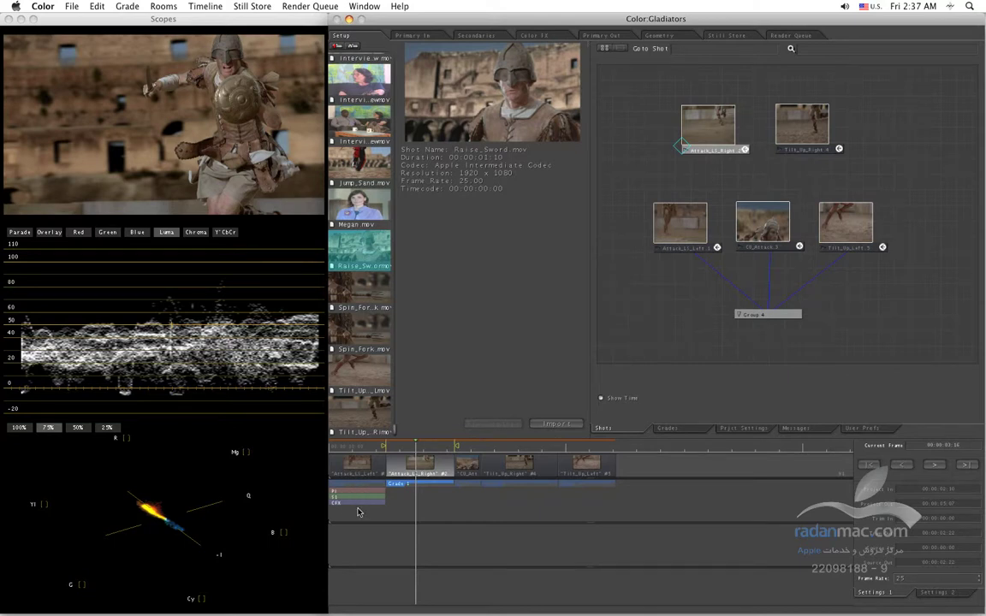
left_click(360, 450)
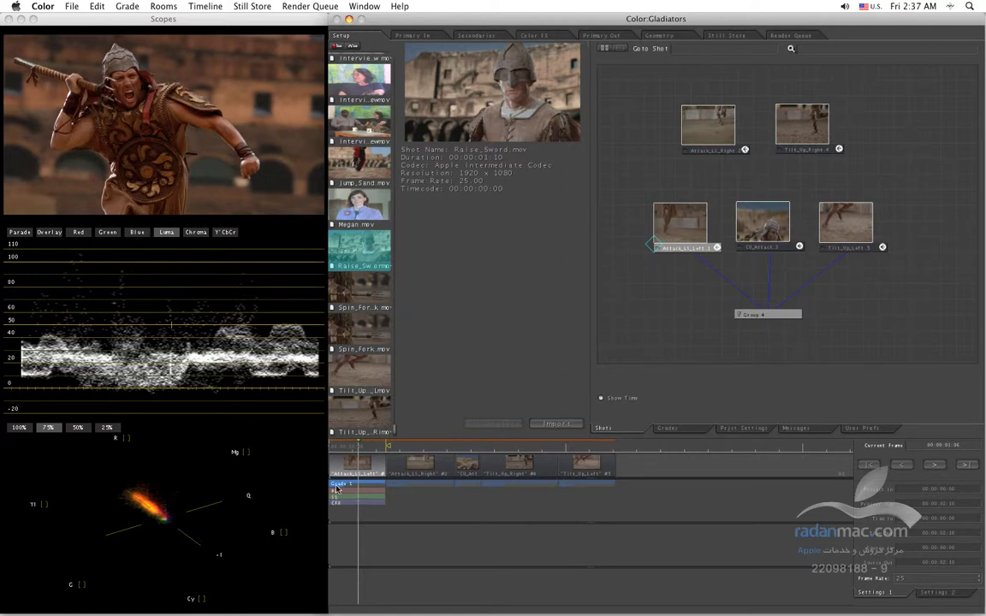
left_click(356, 488)
left_click(347, 485)
left_click_drag(341, 485, 767, 317)
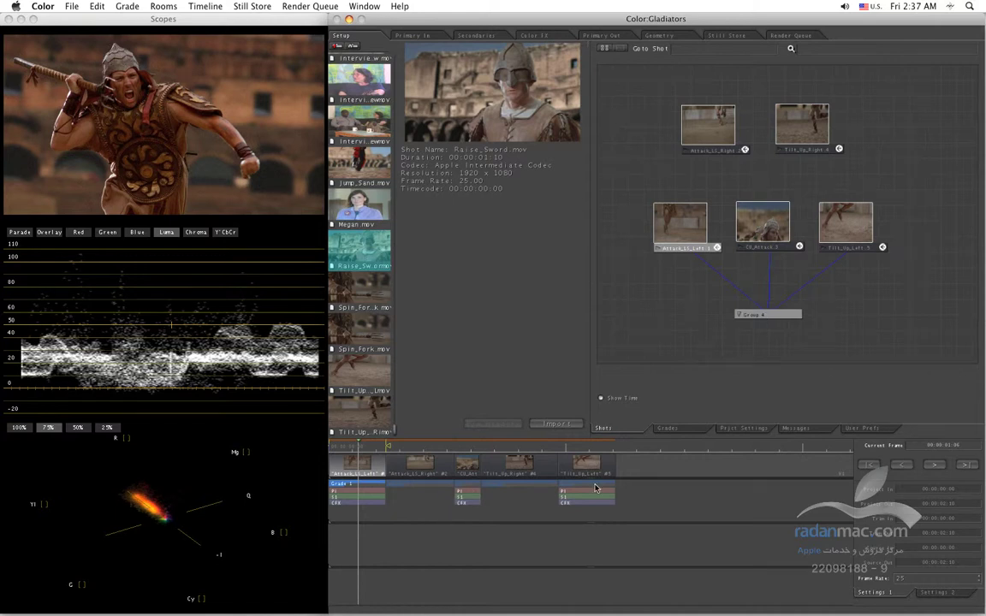
- Check the applied grade on CU_Attack and Tilt_Up_Left, and inspect the Primary In settings of Tilt_Up_Left
left_click(469, 465)
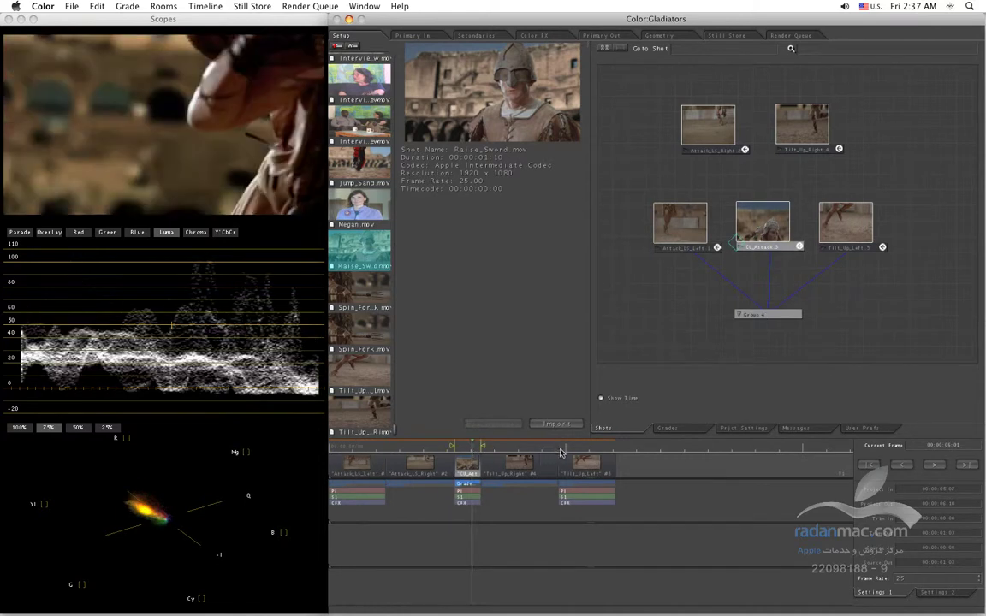
left_click(591, 454)
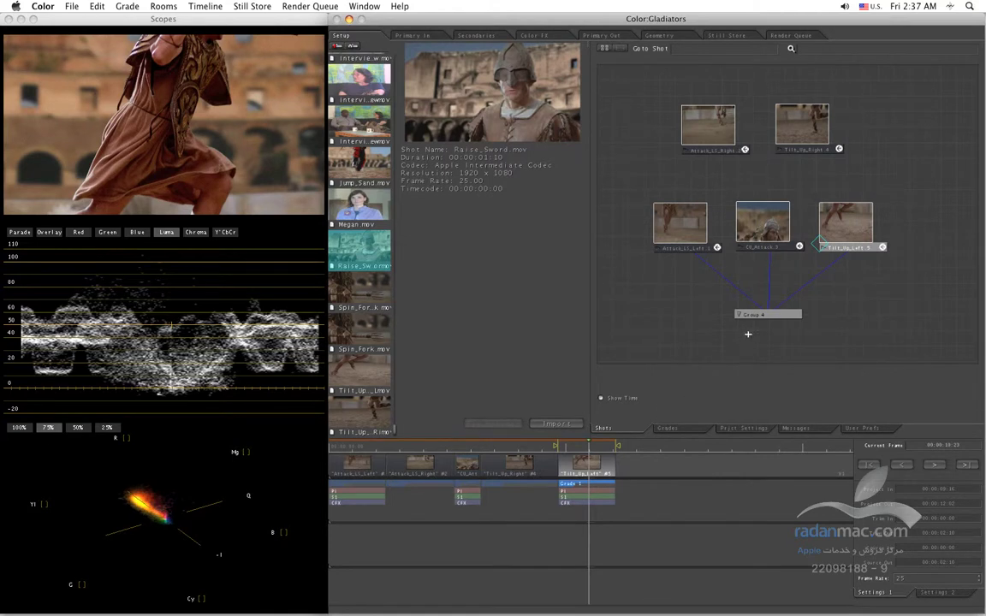
left_click_drag(754, 318, 745, 313)
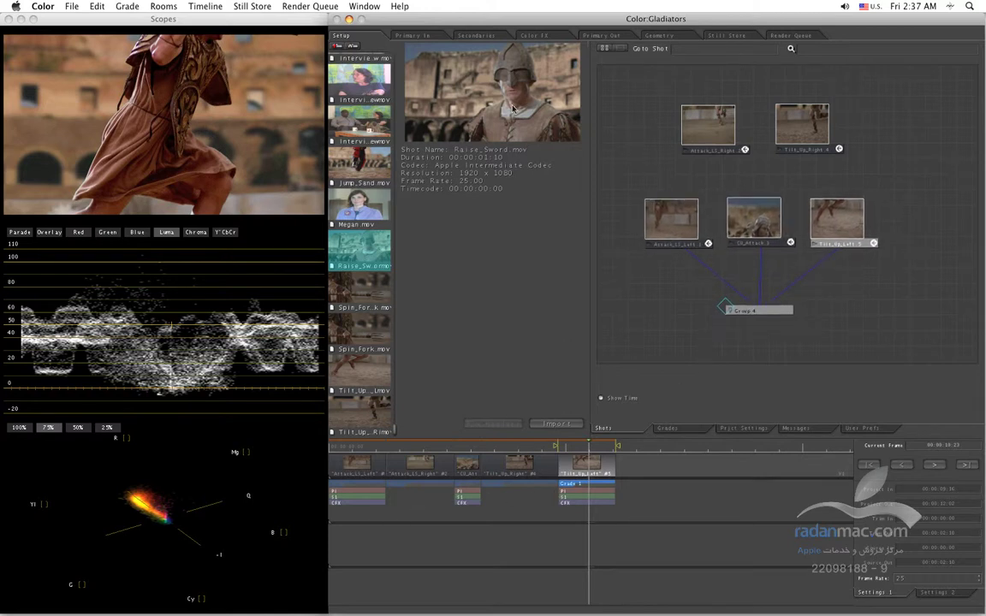
left_click(421, 38)
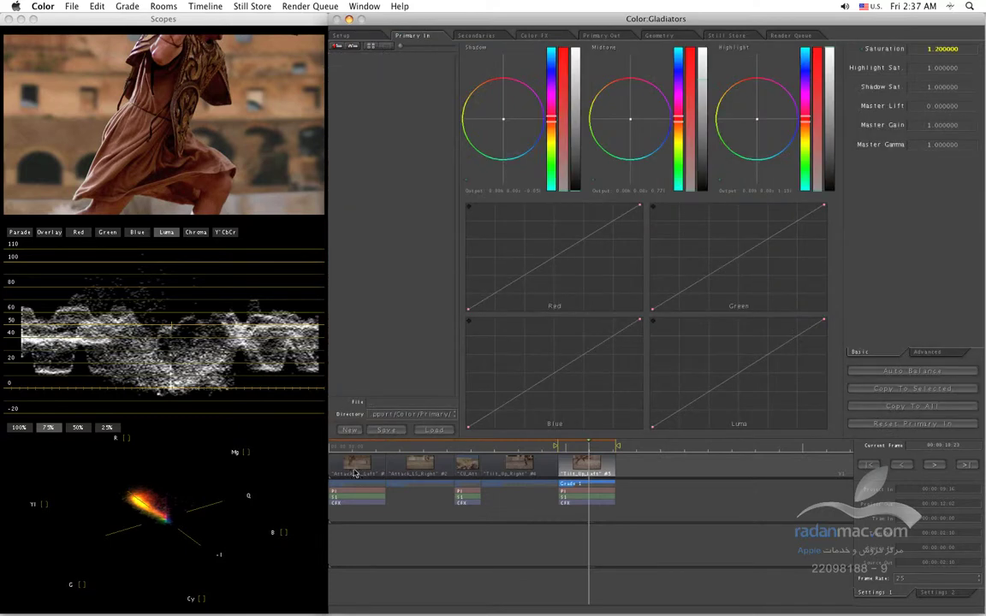
left_click(331, 36)
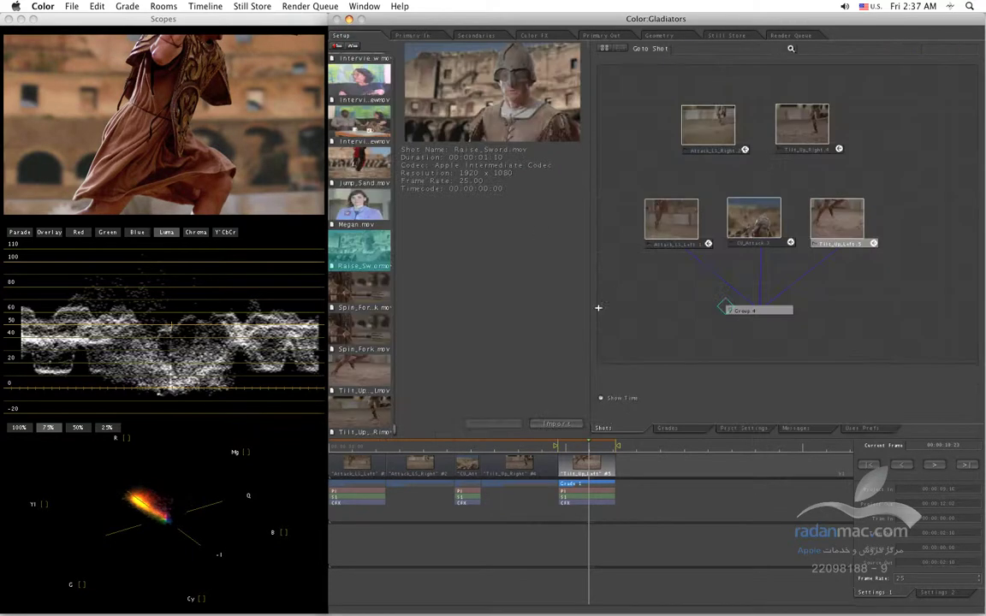
- Copy only the Primary In correction of Attack_LS_Left onto the shot group in Setup
left_click_drag(353, 496, 744, 315)
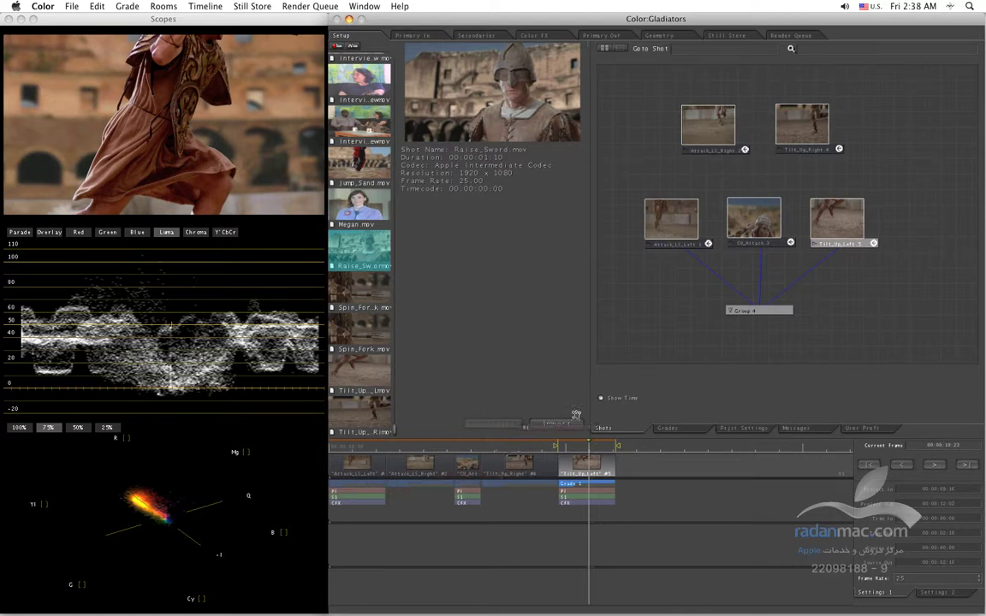
double_click(736, 310)
key("Return")
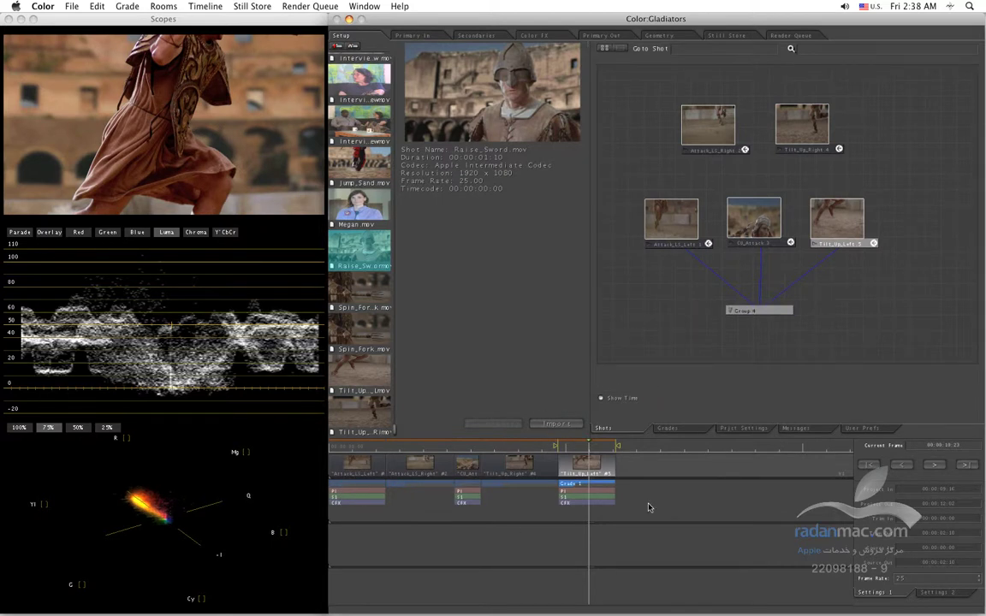
- Shift the midtones and highlights of Attack_LS_Left toward blue in Primary In, and compare it with the group's other shots
left_click(370, 449)
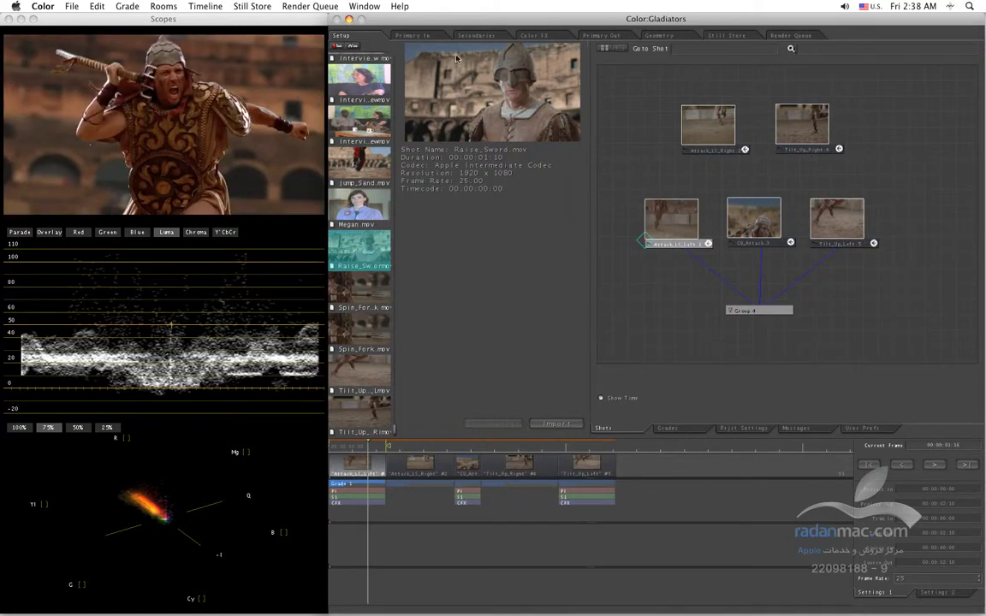
left_click(401, 36)
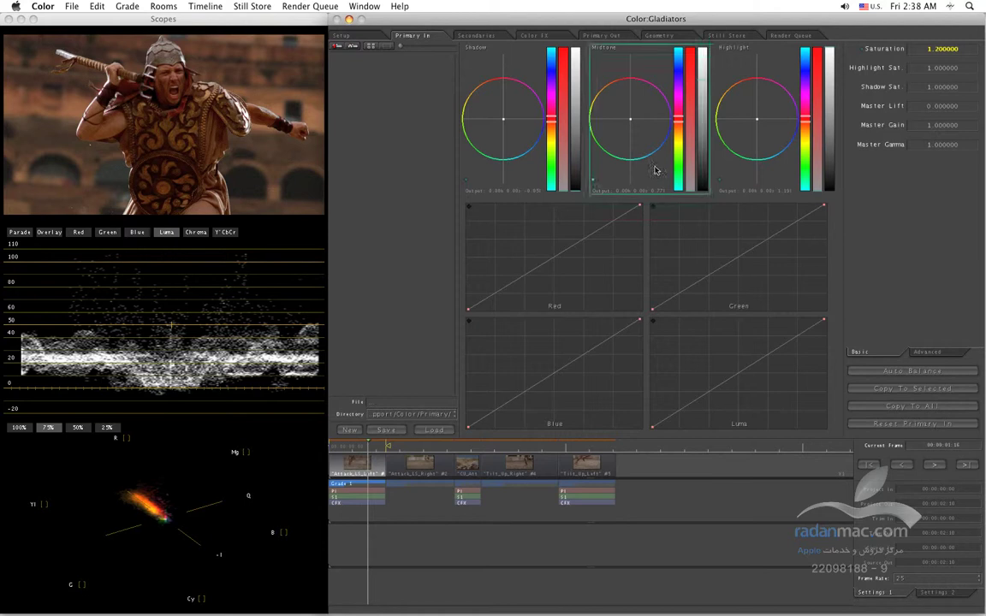
mouse_move(647, 132)
left_mouse_down()
mouse_move(665, 139)
mouse_move(640, 129)
left_mouse_up()
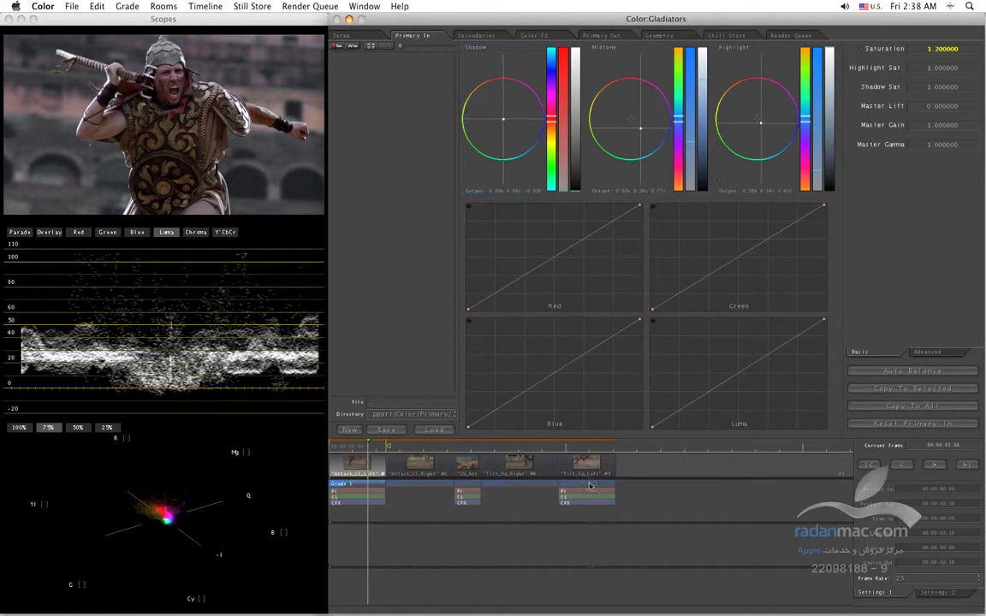
left_click_drag(460, 452, 583, 451)
left_click(369, 447)
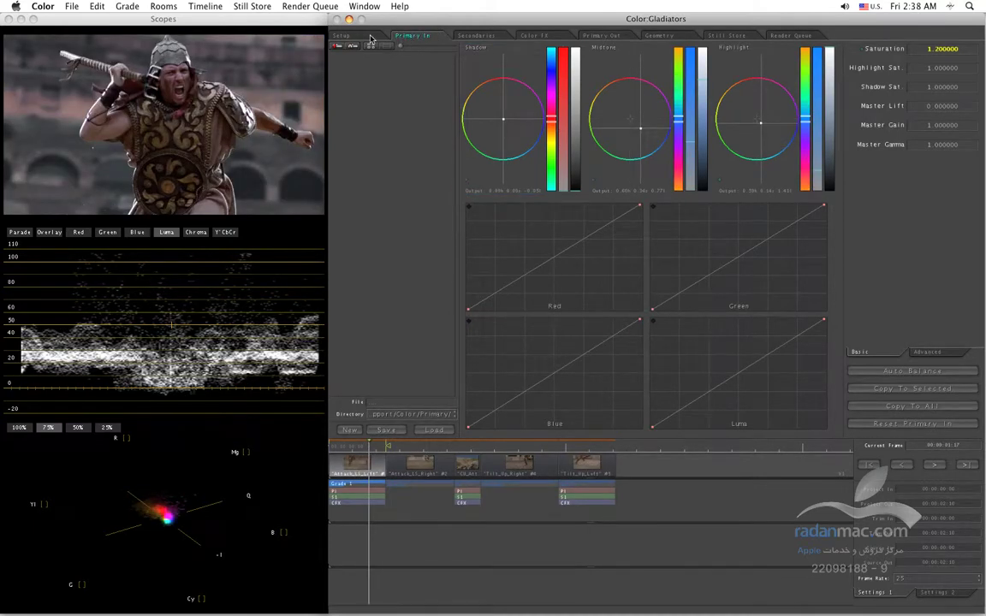
- Apply only the revised primary correction of Attack_LS_Left to the shot group in Setup, and check it on CU_Attack and Tilt_Up_Left
left_click(340, 35)
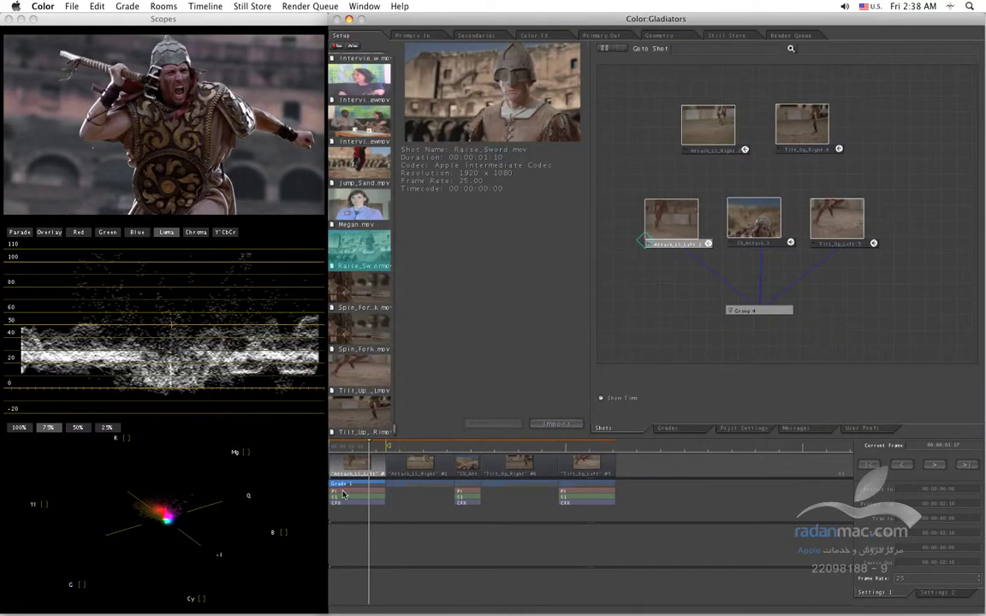
left_click_drag(355, 494, 732, 311)
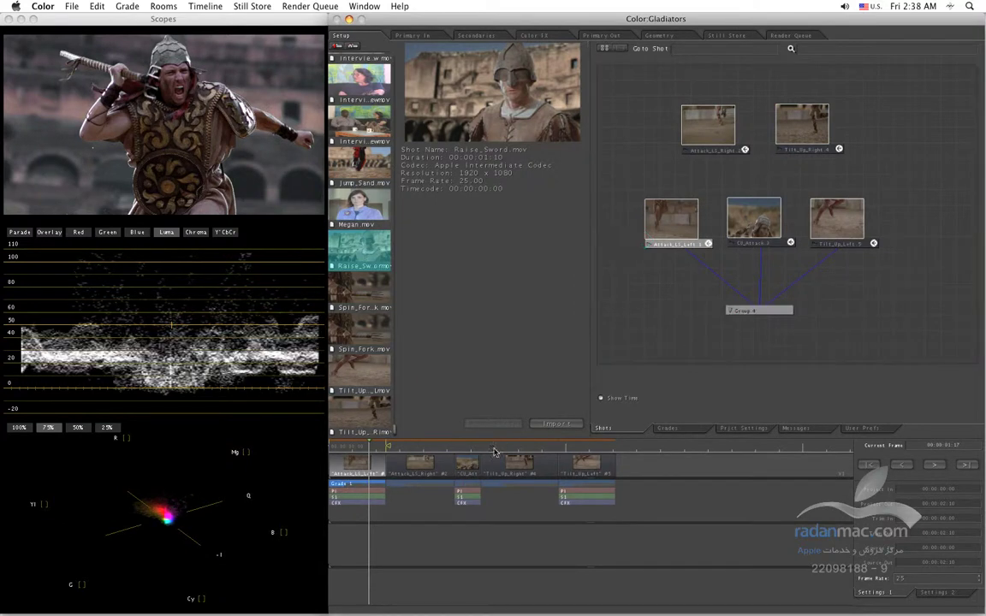
left_click(463, 449)
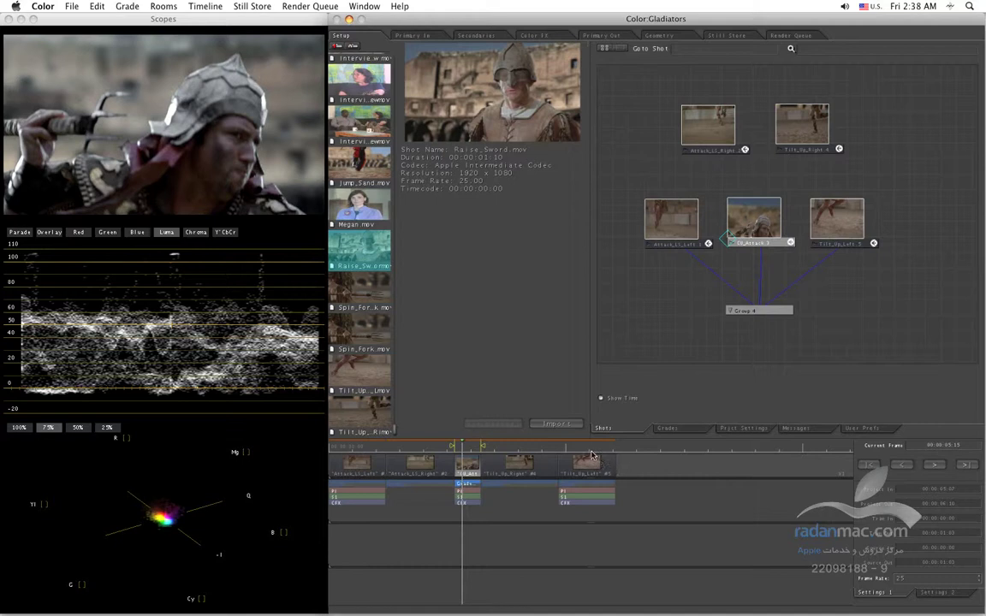
left_click(590, 452)
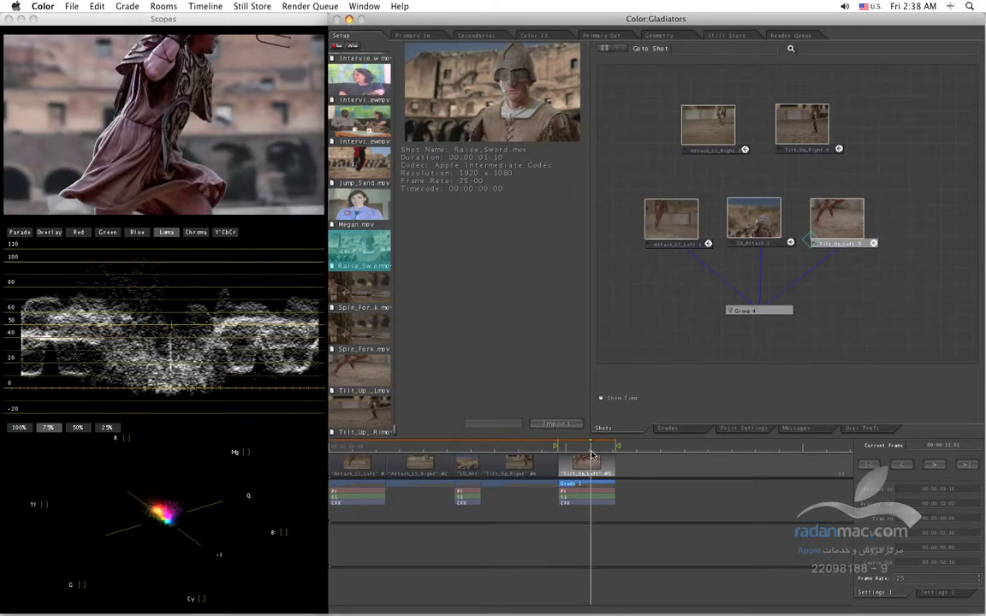